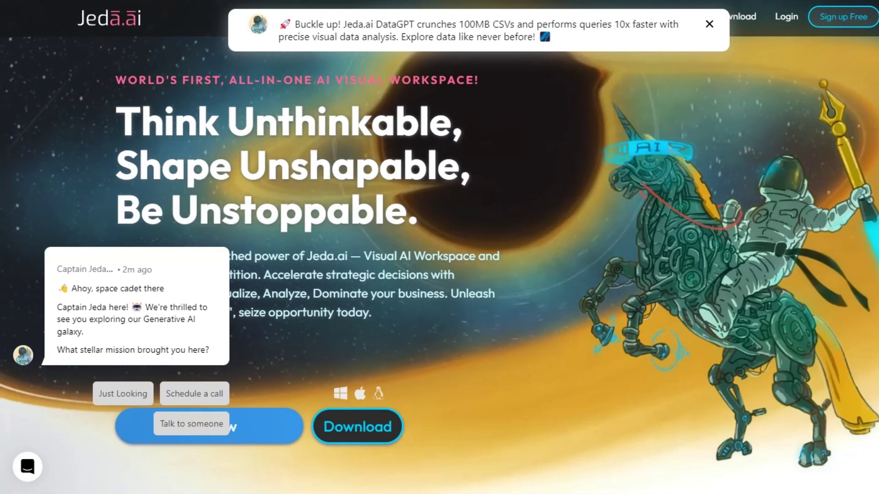
- Log in to Jeda.ai and create a new blank workspace from the dashboard
click(792, 22)
click(684, 331)
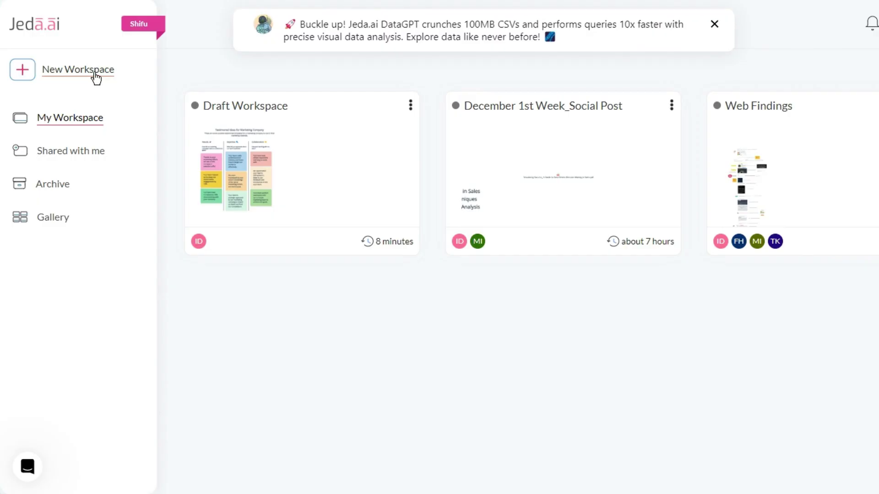
click(96, 76)
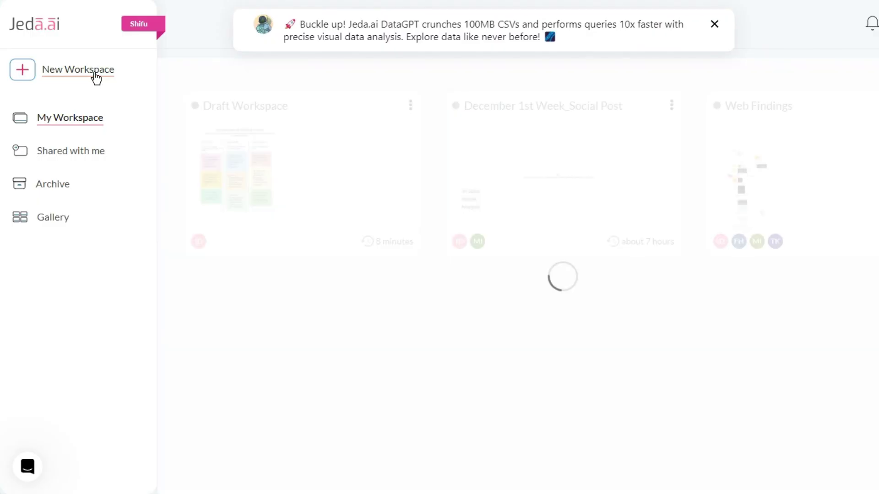
- Dismiss the promotional banner and return to the dashboard of workspaces
click(719, 25)
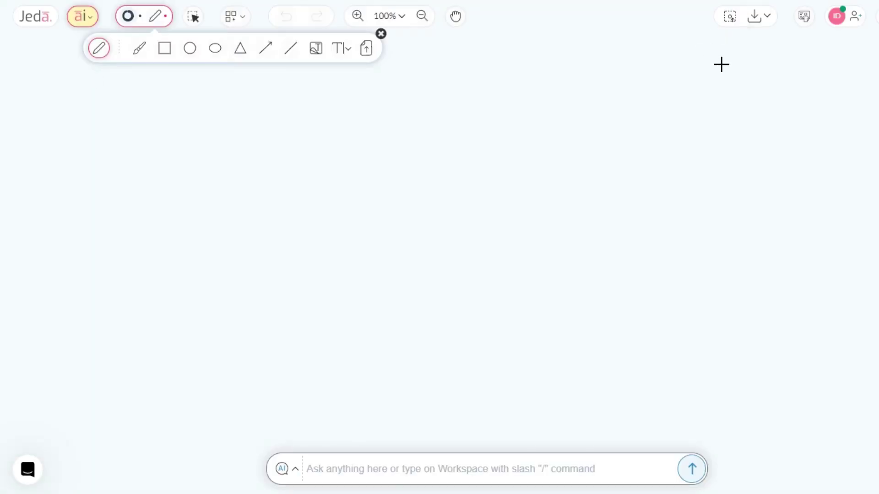
click(235, 16)
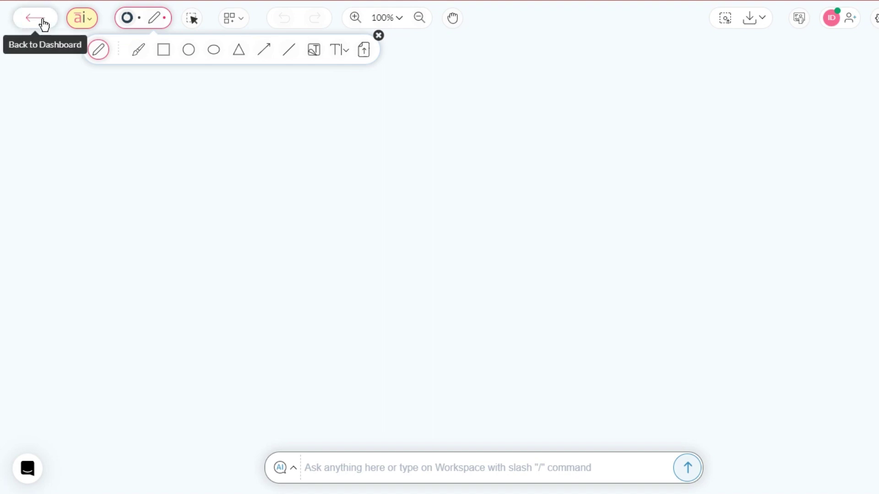
click(43, 23)
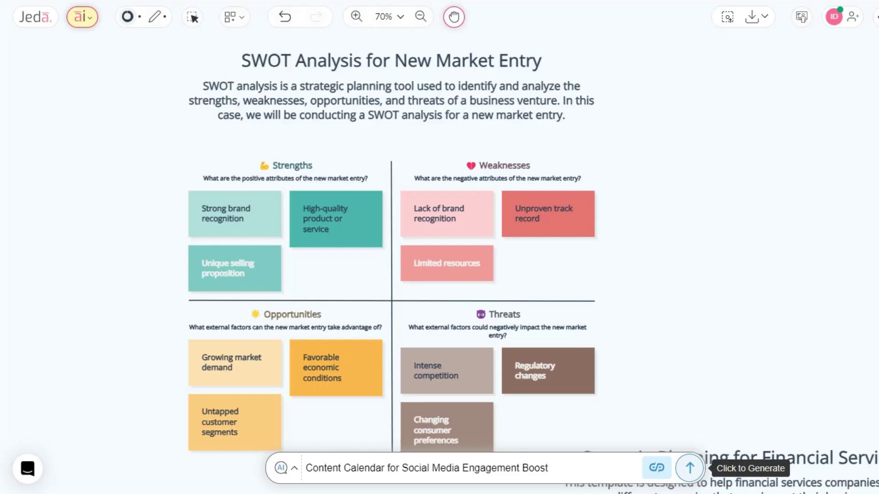
- Pan and zoom across the SWOT, content calendar flowchart and testimonial templates
mouse_move(693, 211)
mouse_down()
mouse_move(471, 175)
mouse_move(328, 201)
mouse_up()
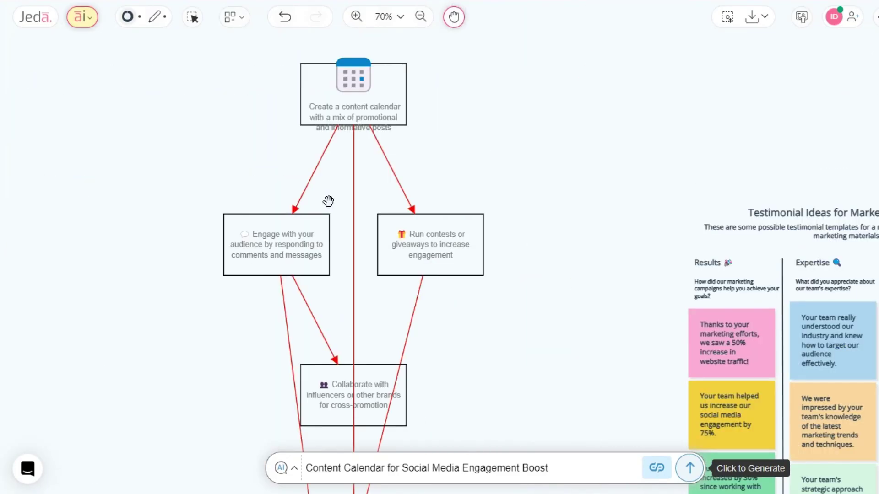
click(419, 17)
click(420, 17)
mouse_move(445, 48)
mouse_down()
mouse_move(535, 96)
mouse_move(446, 122)
mouse_move(323, 248)
mouse_move(381, 69)
mouse_up()
click(356, 17)
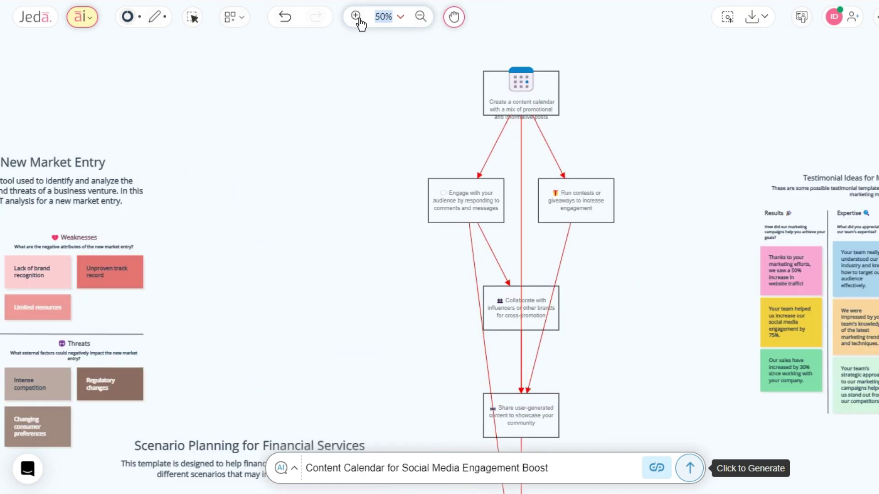
mouse_move(454, 41)
mouse_down()
mouse_move(611, 240)
mouse_move(337, 174)
mouse_up()
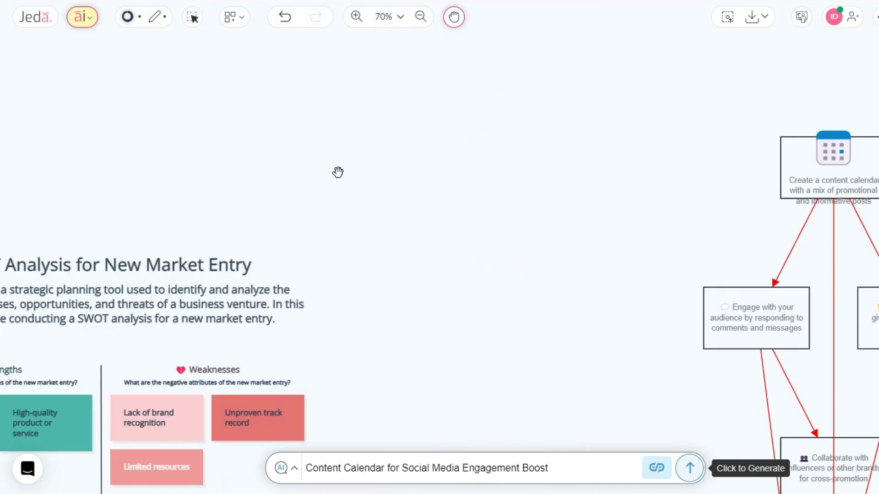
- Place the text 'Hello there, how are you?' on empty canvas above the SWOT analysis
double_click(337, 172)
text(Hello t)
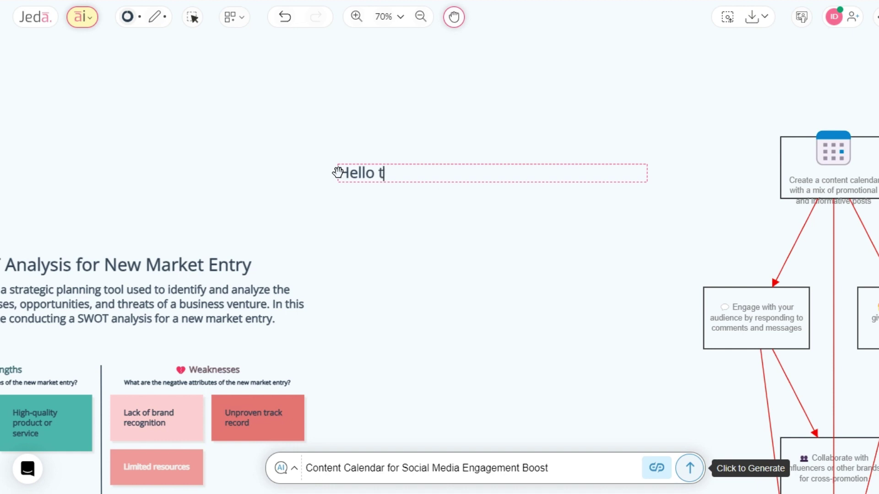
text(here, how are you)
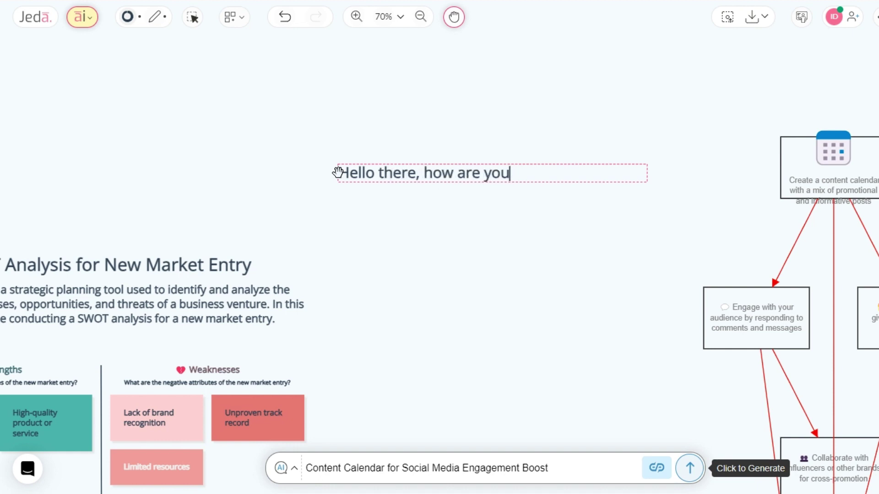
text(?)
key(Return)
click(515, 256)
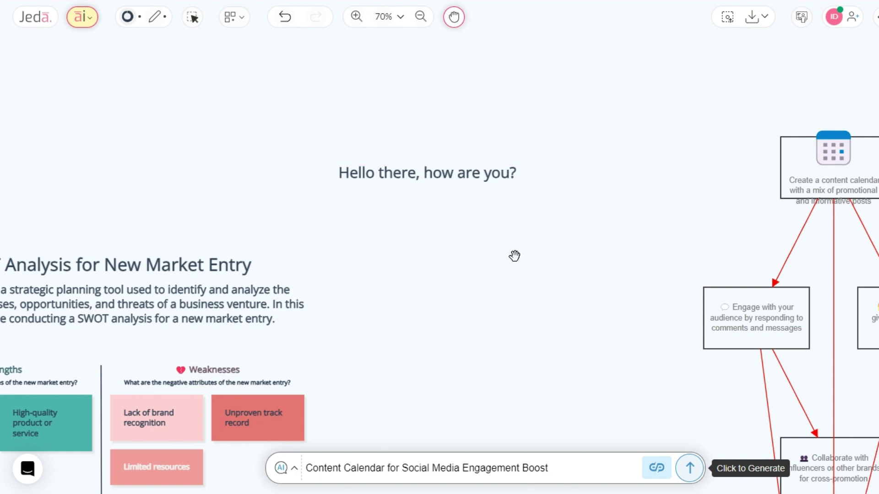
mouse_move(206, 206)
mouse_down()
mouse_move(279, 99)
mouse_move(350, 176)
mouse_up()
- Draw a thin freehand pen loop and a rectangle beside the zigzag
click(159, 16)
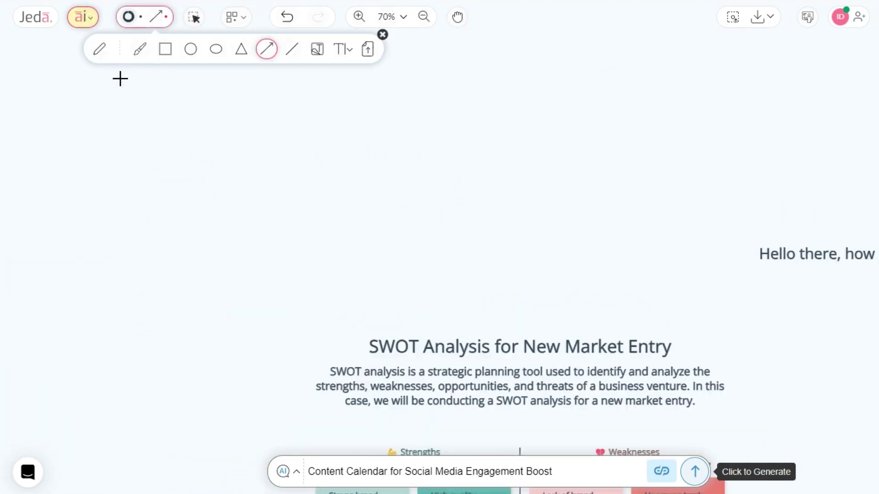
mouse_move(65, 125)
mouse_down()
mouse_move(121, 134)
mouse_move(173, 264)
mouse_up()
click(139, 49)
click(165, 49)
mouse_move(156, 85)
mouse_down()
mouse_move(252, 137)
mouse_move(317, 204)
mouse_up()
- Add a triangle, an arrow across the shapes and a large oval around the sketch
click(191, 49)
click(240, 49)
drag(337, 114, 414, 237)
click(268, 49)
drag(114, 224, 477, 176)
scroll(261, 210, up, 2)
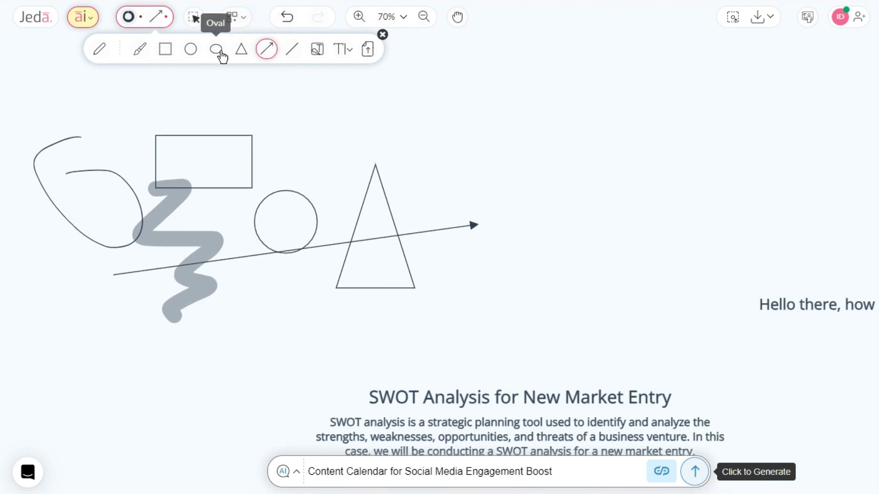
click(216, 48)
drag(54, 103, 550, 380)
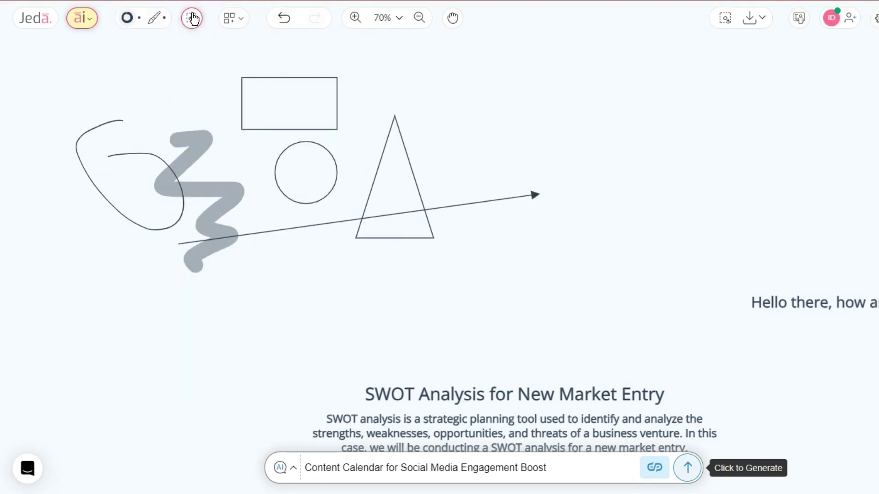
- Move the rectangle up and to the right
click(311, 91)
drag(310, 97, 369, 87)
click(303, 295)
- Marquee-select the circle, triangle and arrow and shift them left and down
drag(285, 299, 461, 161)
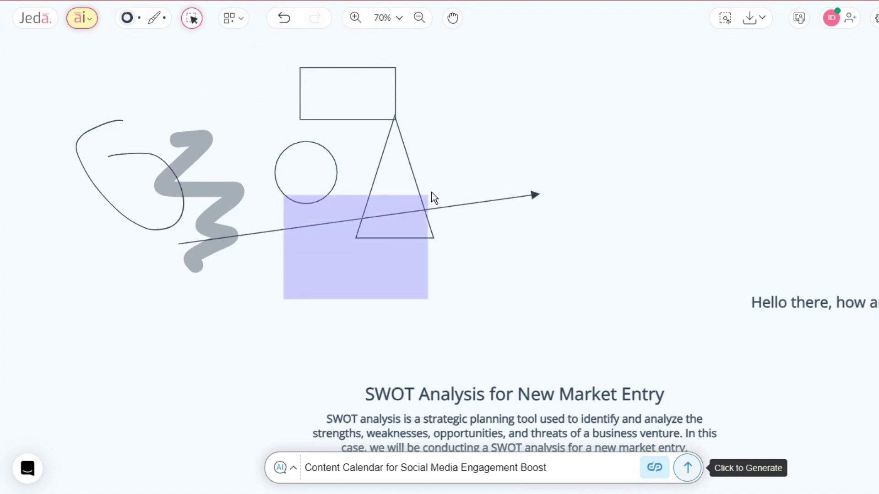
drag(349, 204, 293, 216)
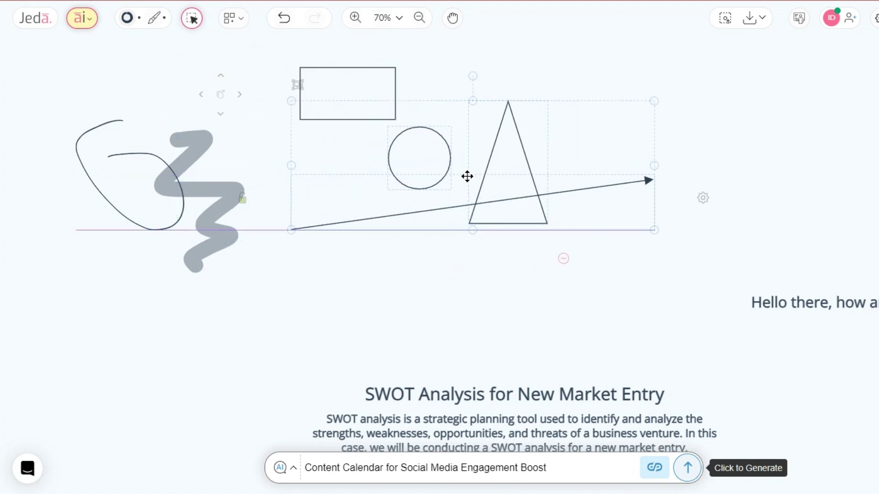
click(239, 171)
key(h)
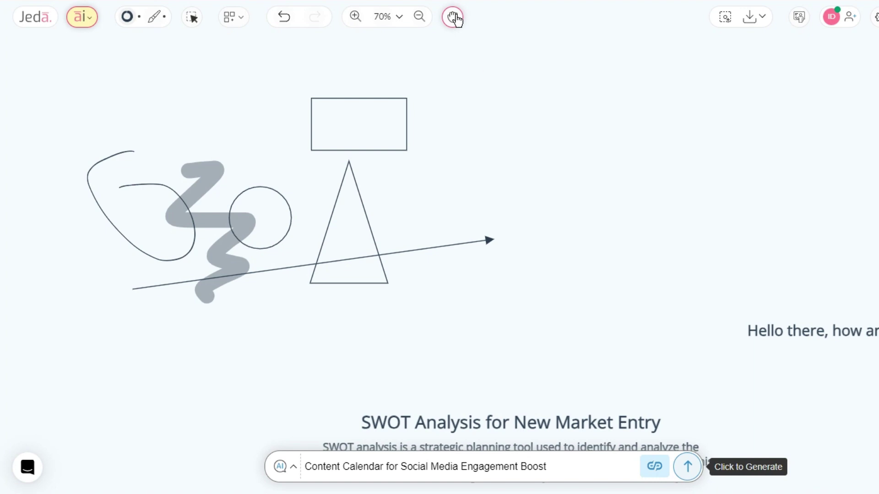
- Pan the canvas from the SWOT analysis toward the content calendar flowchart
drag(481, 348, 512, 138)
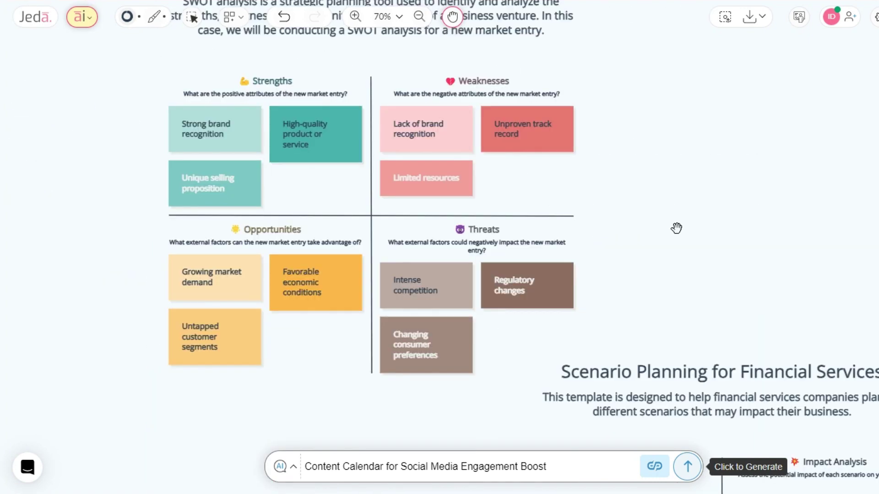
mouse_move(681, 229)
mouse_down()
mouse_move(505, 186)
mouse_move(377, 188)
mouse_move(419, 230)
mouse_move(390, 172)
mouse_move(570, 183)
mouse_move(556, 322)
mouse_up()
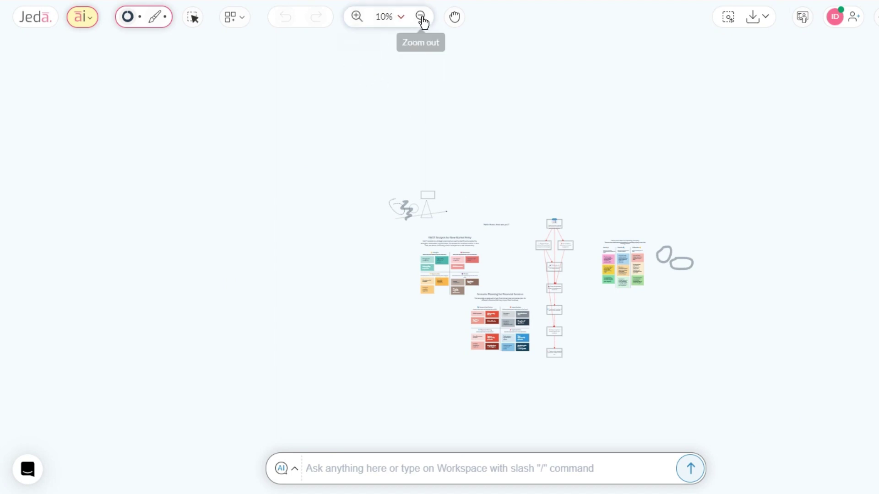
- Adjust the canvas zoom using the zoom-level list, zoom buttons and Ctrl +/Ctrl -
click(392, 17)
click(381, 139)
click(357, 17)
click(356, 17)
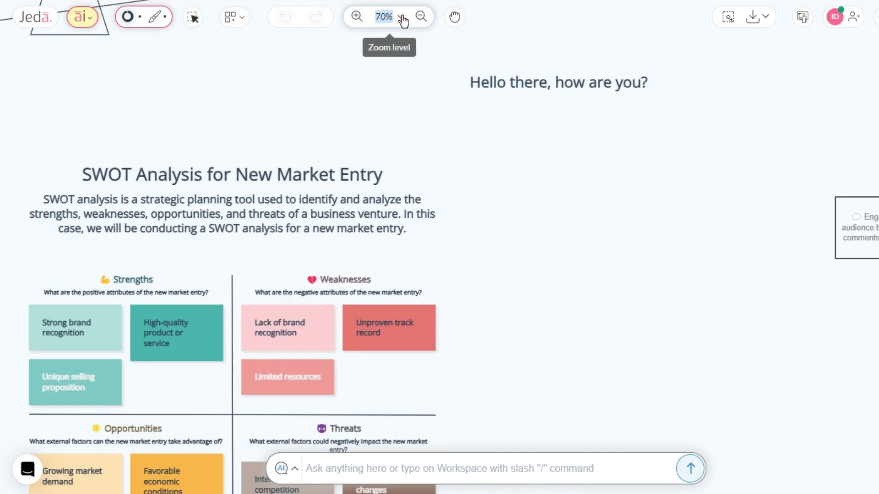
click(421, 17)
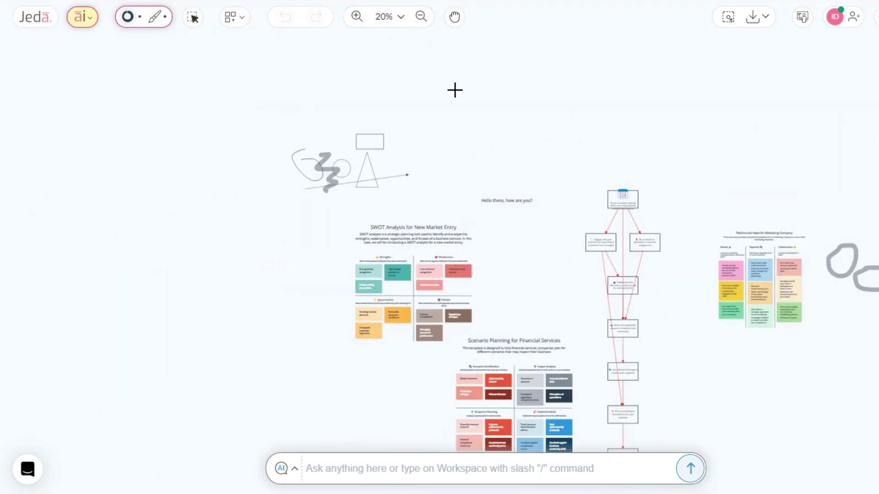
key(ctrl+plus)
key(ctrl+plus)
key(ctrl+plus)
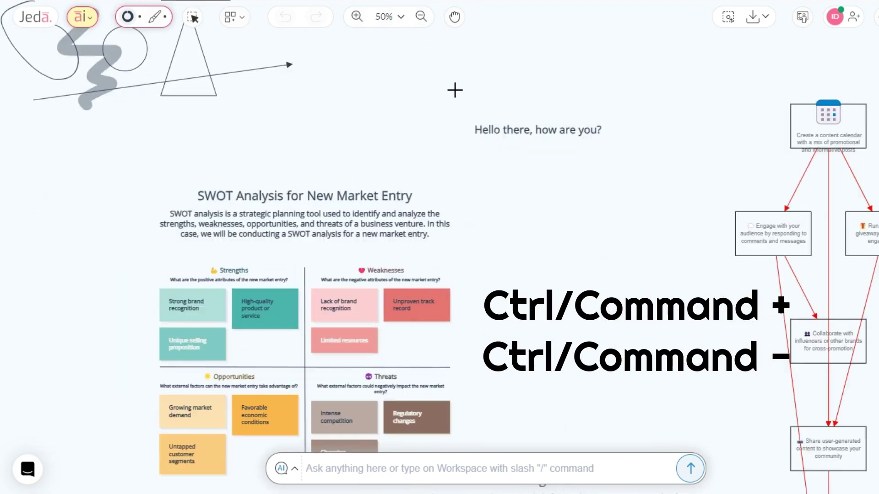
key(ctrl+plus)
key(ctrl+minus)
key(ctrl+minus)
key(ctrl+minus)
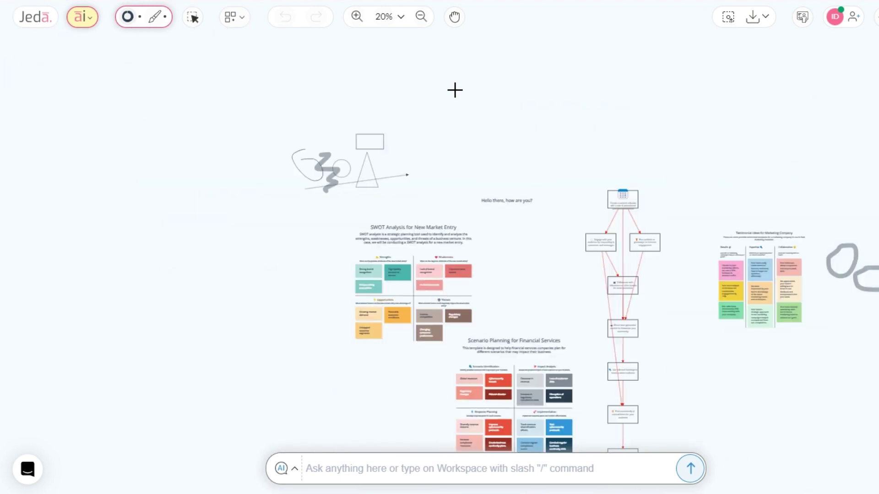
key(ctrl+plus)
key(ctrl+plus)
key(ctrl+plus)
click(157, 17)
- Draw a grey brush loop above the greeting, then undo and redo it via buttons and Ctrl+Z/Ctrl+Y
mouse_move(350, 85)
mouse_down()
mouse_move(564, 101)
mouse_move(756, 78)
mouse_move(607, 132)
mouse_up()
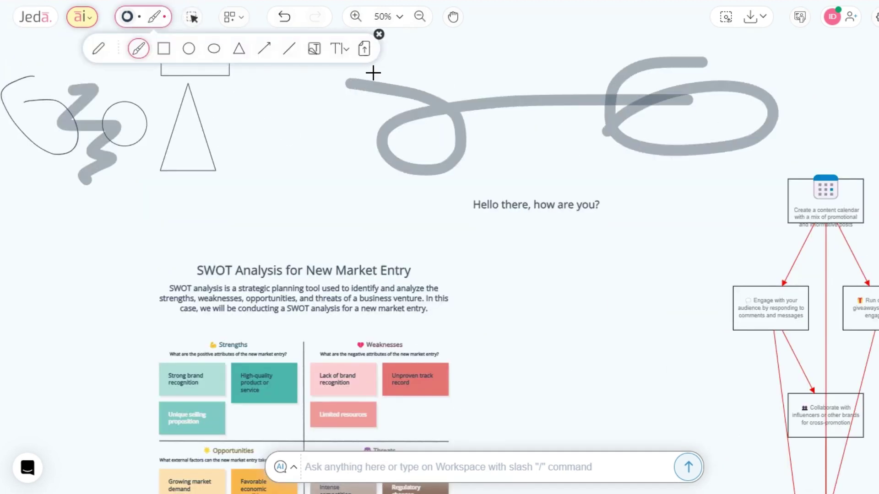
click(284, 17)
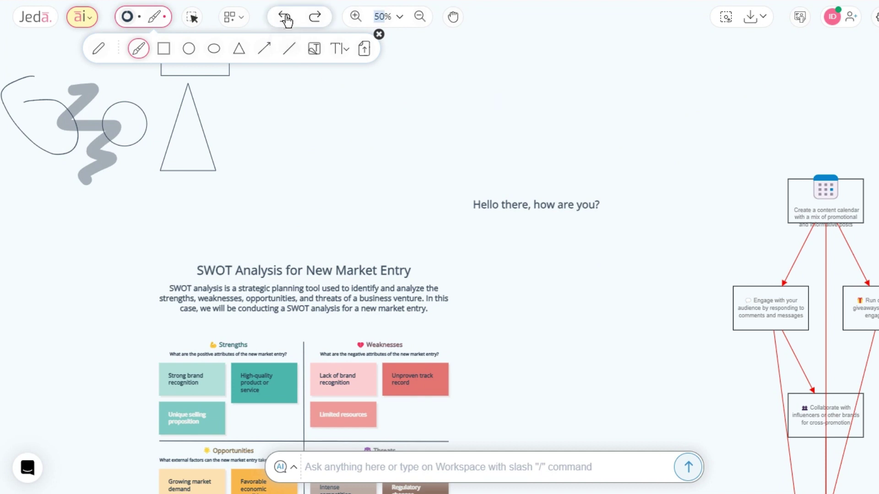
click(315, 16)
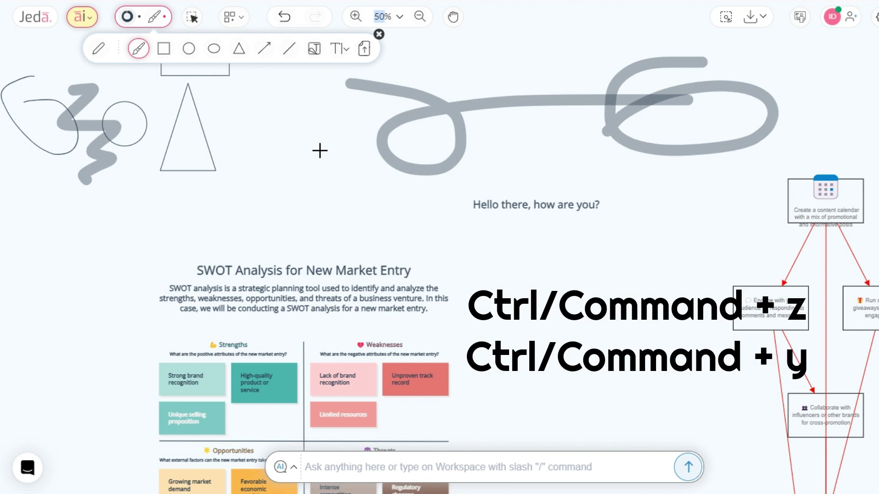
key(ctrl+z)
key(ctrl+z)
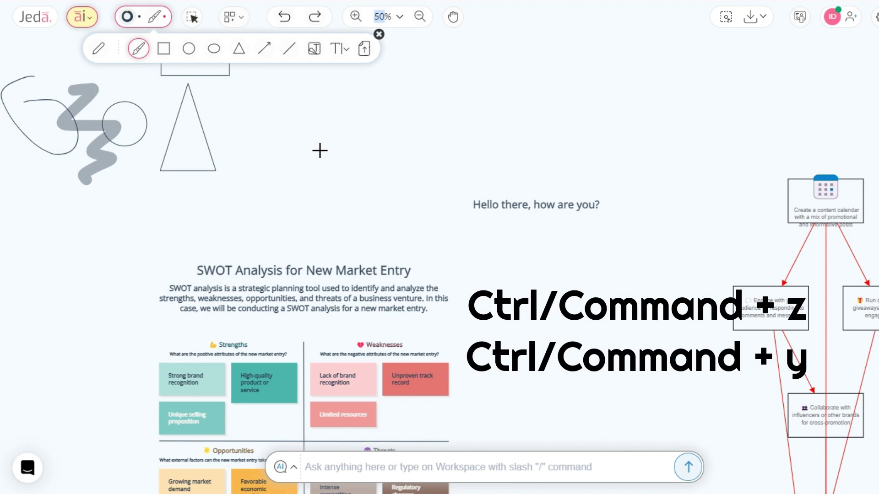
key(ctrl+y)
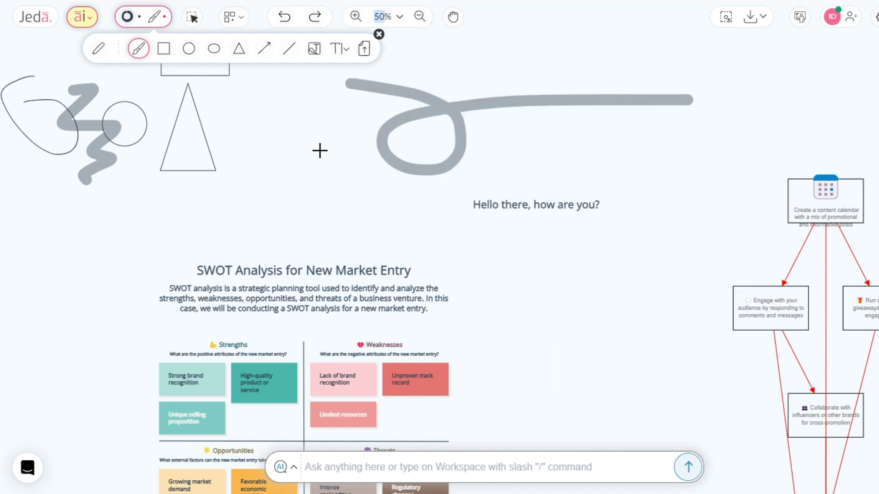
key(ctrl+y)
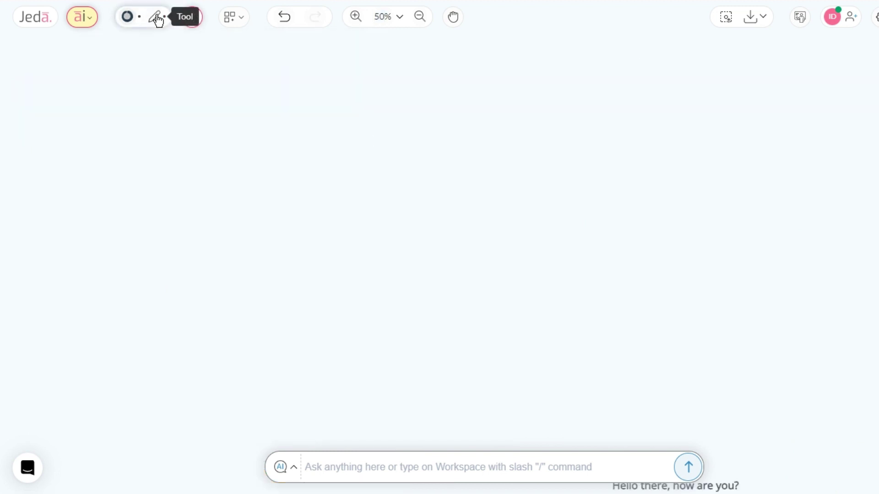
- With the pen, sketch a rectangle, circle, oval and triangle for shape recognition
click(156, 17)
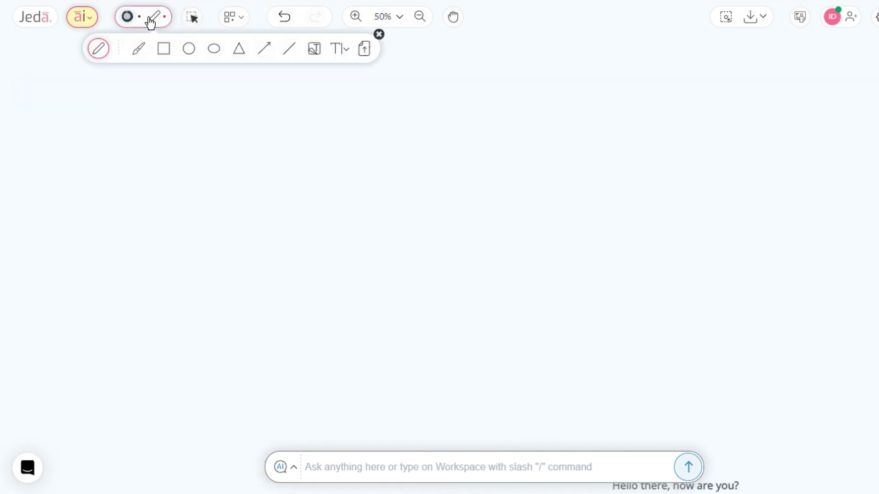
click(98, 49)
mouse_move(157, 119)
mouse_down()
mouse_move(330, 119)
mouse_move(318, 225)
mouse_move(156, 197)
mouse_move(167, 119)
mouse_up()
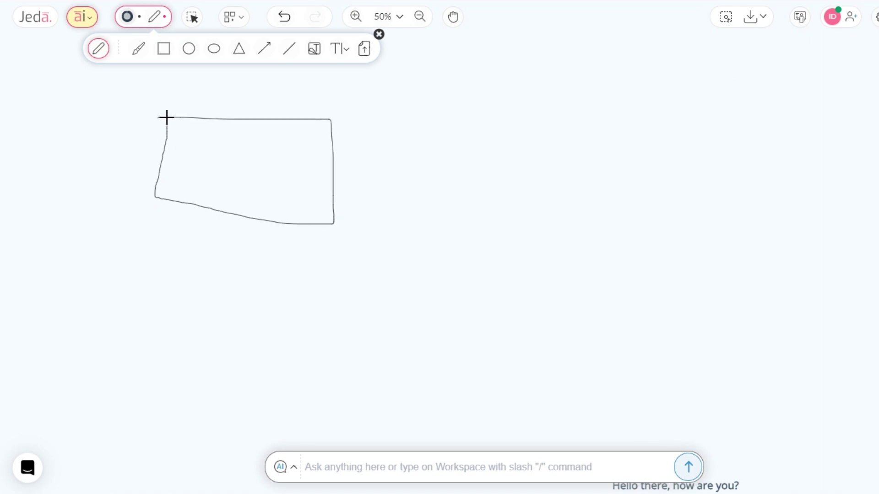
mouse_move(432, 126)
mouse_down()
mouse_move(471, 233)
mouse_move(408, 137)
mouse_up()
mouse_move(559, 124)
mouse_down()
mouse_move(731, 145)
mouse_move(536, 141)
mouse_up()
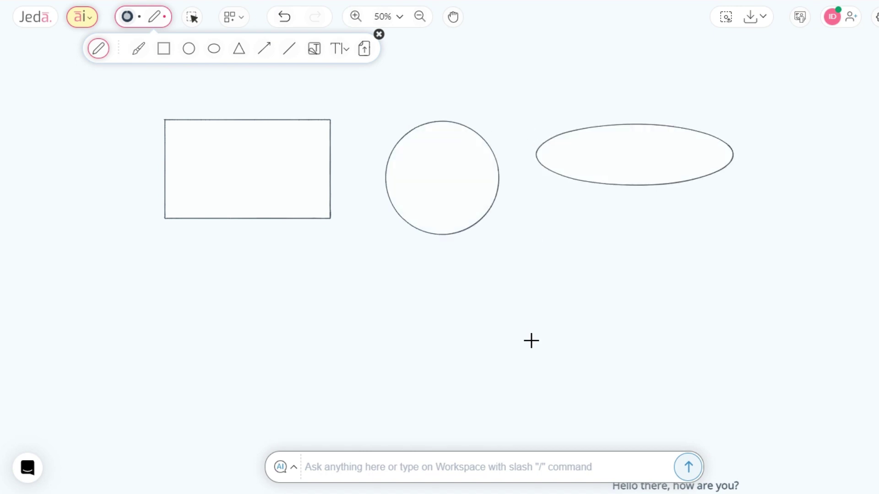
mouse_move(509, 280)
mouse_down()
mouse_move(460, 357)
mouse_move(539, 342)
mouse_move(513, 283)
mouse_up()
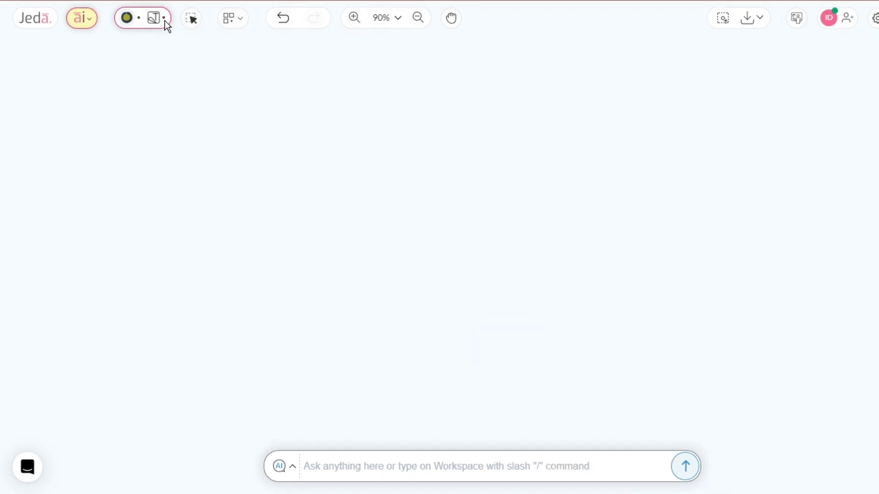
- Place a yellow sticky note on the canvas and change its text to 'Eureka!'
click(157, 18)
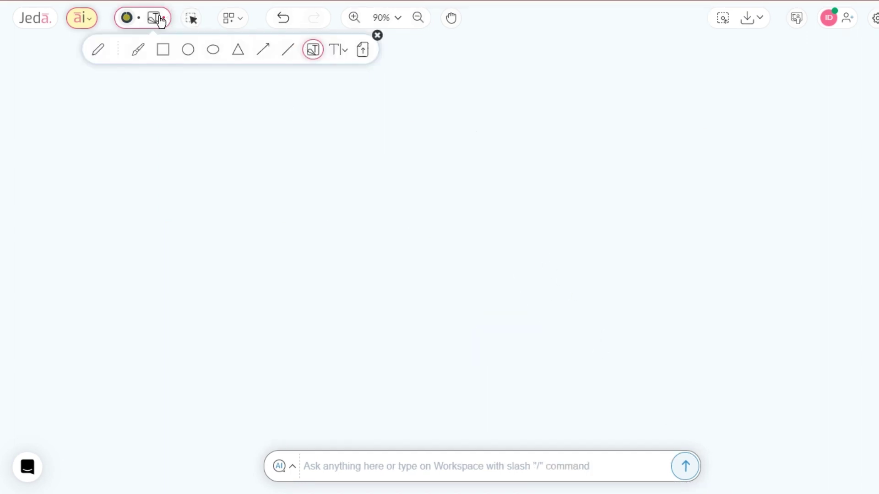
click(313, 50)
click(341, 145)
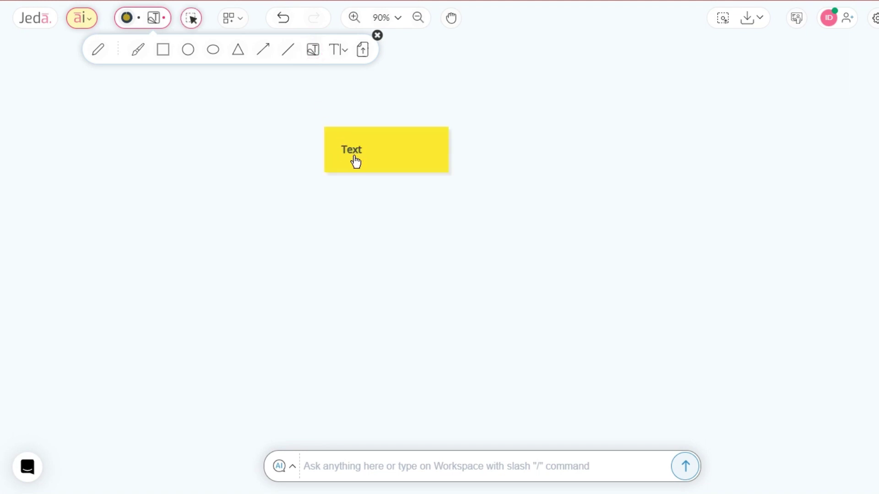
double_click(352, 153)
text(!)
click(456, 193)
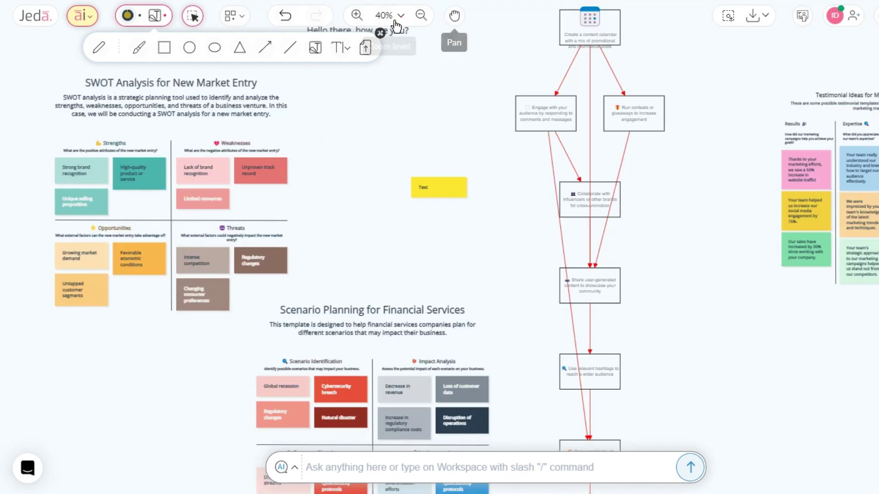
- Set zoom to 100%, zoom out, and draw a yellow ellipse circle above the Text note
click(401, 15)
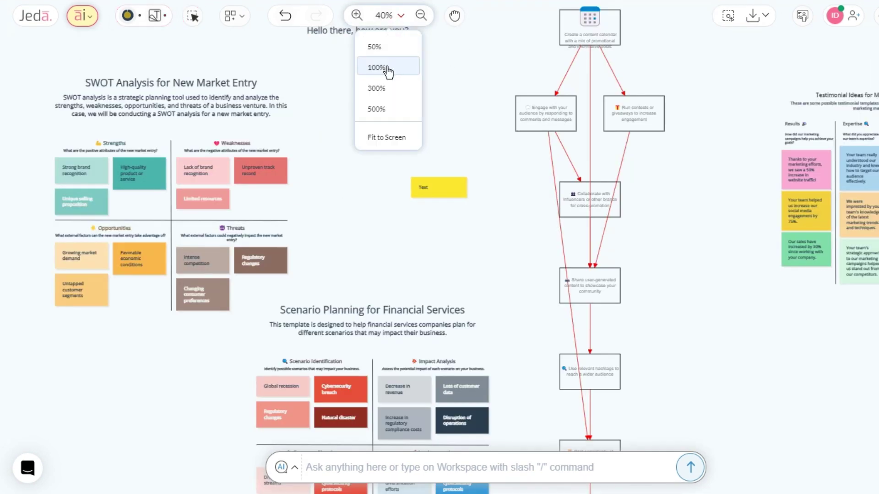
click(376, 70)
click(421, 15)
click(357, 16)
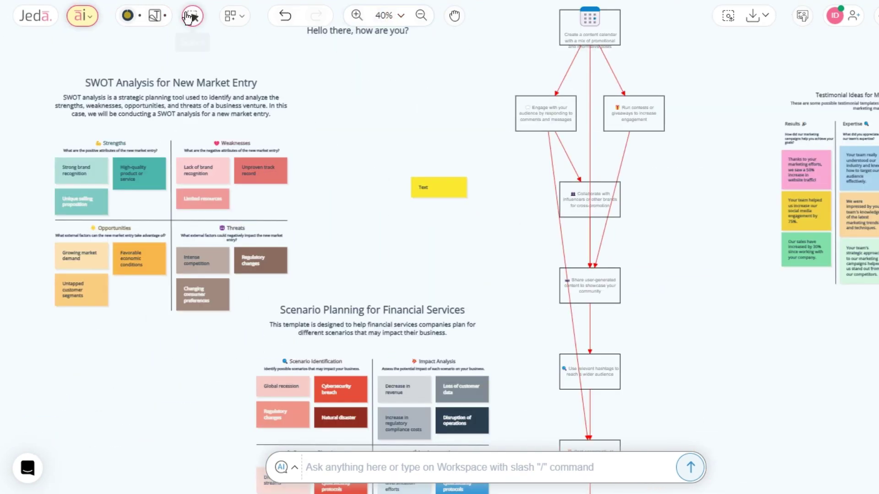
click(157, 15)
click(214, 48)
drag(360, 101, 441, 197)
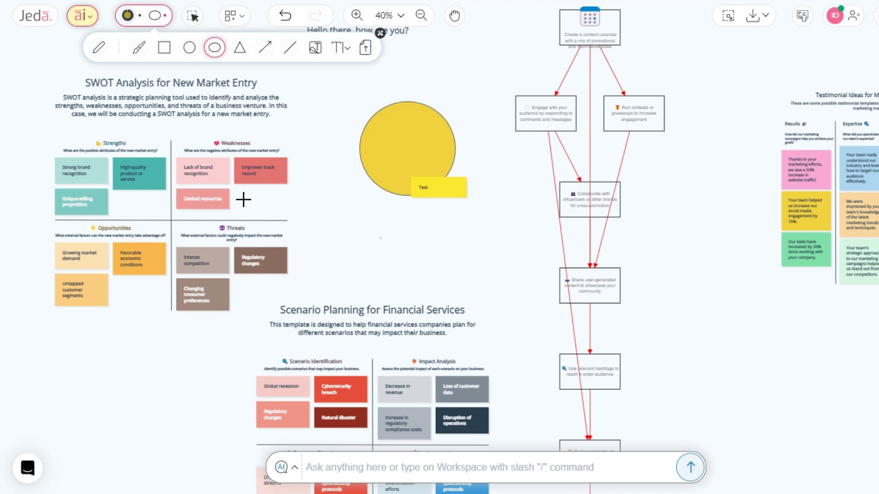
- Pen-sketch a yellow square below the circle and start a text box right of the flowchart
click(98, 48)
drag(385, 227, 385, 227)
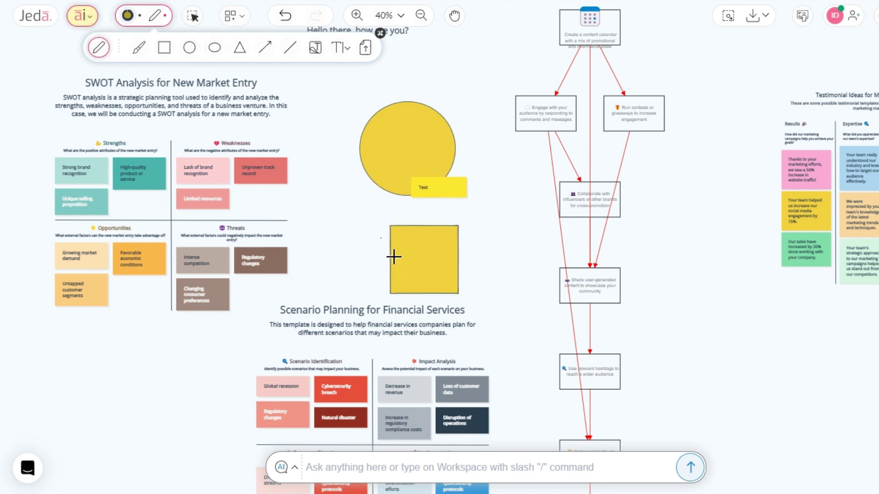
click(673, 248)
text(Hi there)
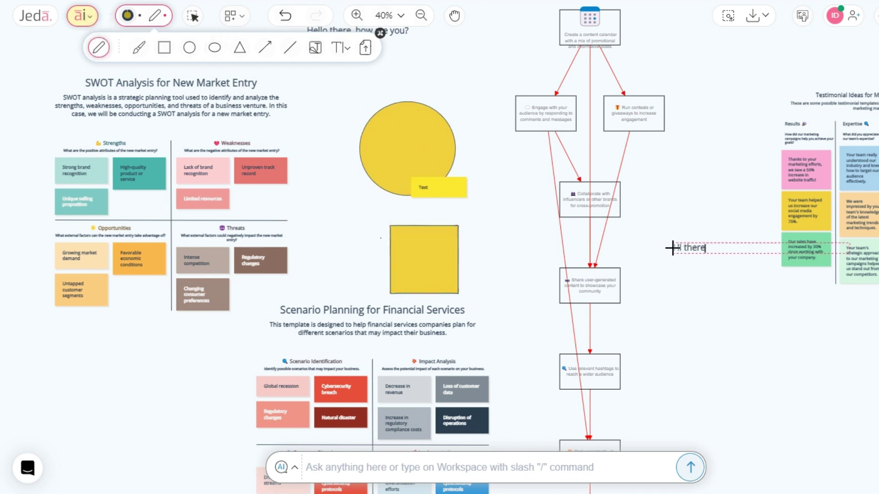